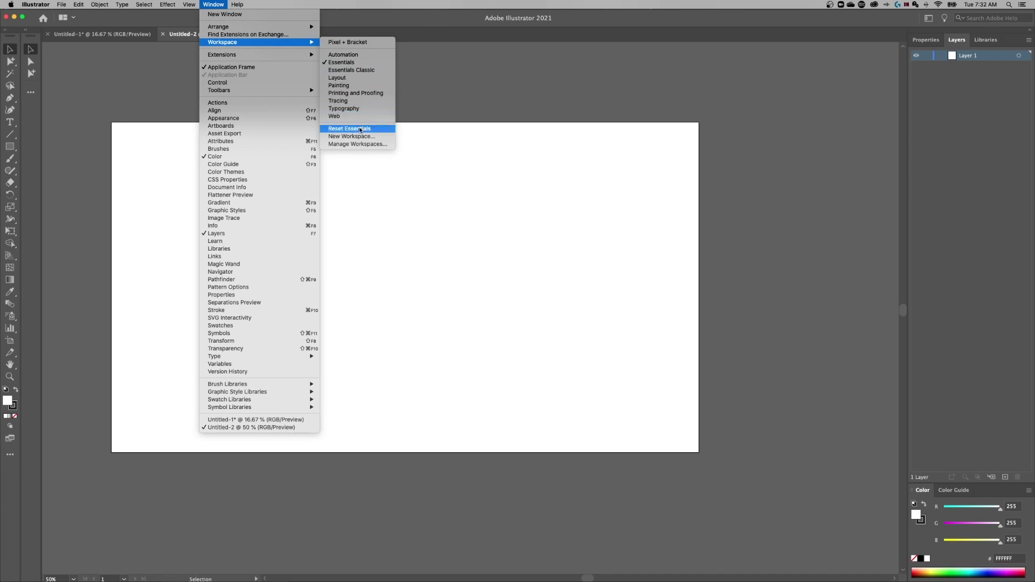
# Reset the Essentials workspace and switch to the Essentials Classic workspace.
pyautogui.click(360, 129)
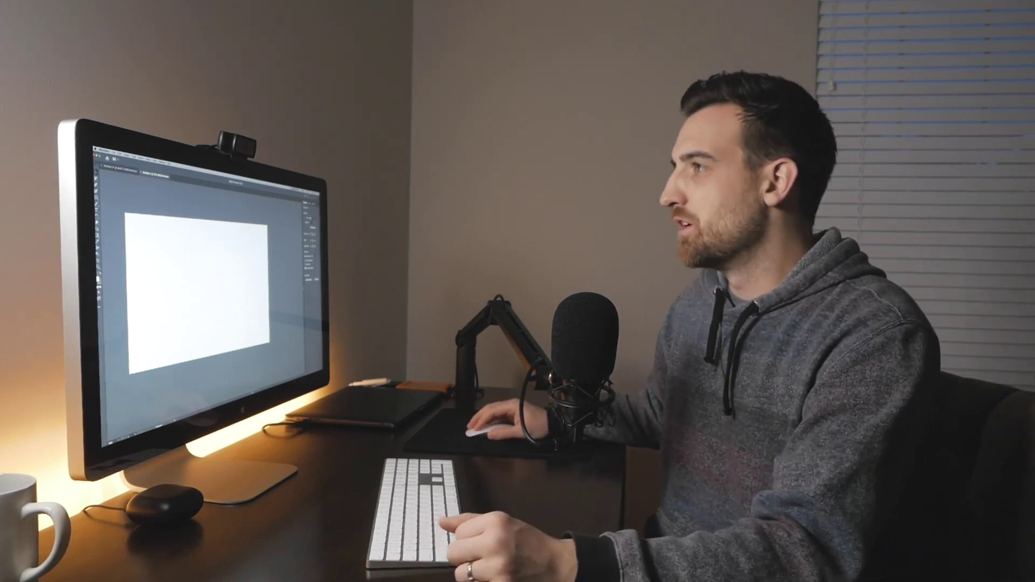
pyautogui.click(214, 4)
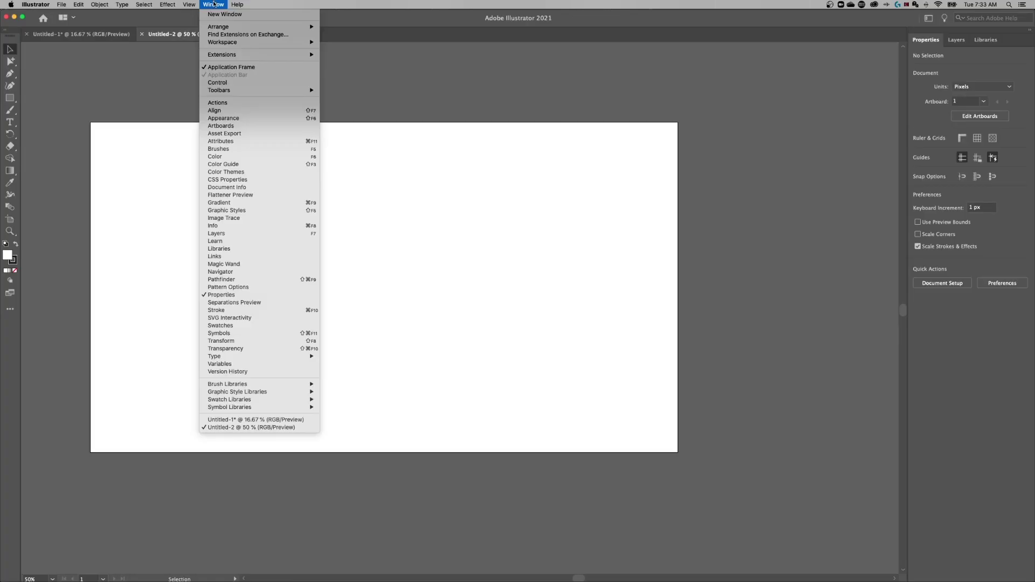
pyautogui.moveTo(242, 42)
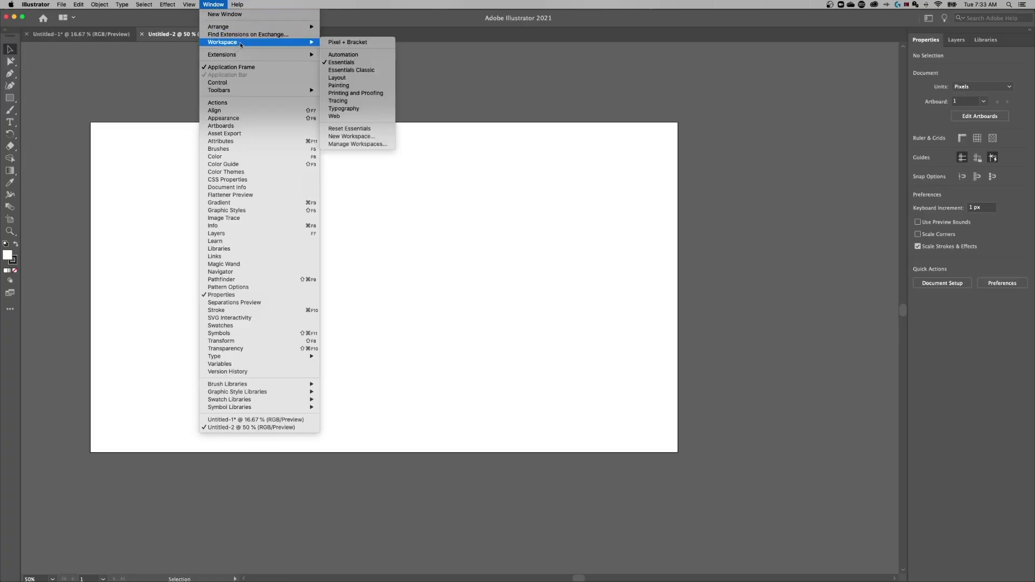
pyautogui.click(352, 71)
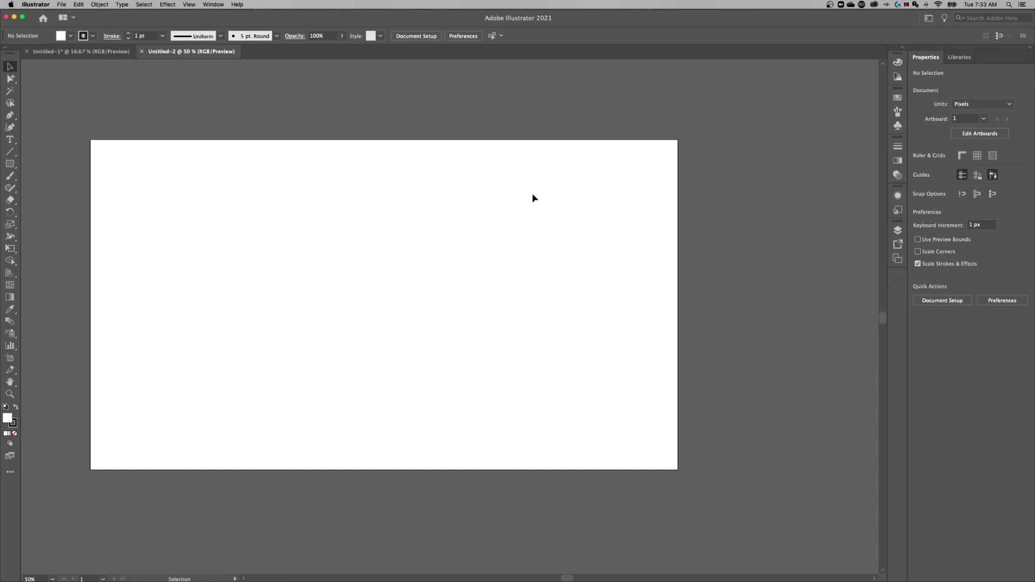
# Switch to the Typography workspace.
pyautogui.click(214, 4)
pyautogui.moveTo(247, 44)
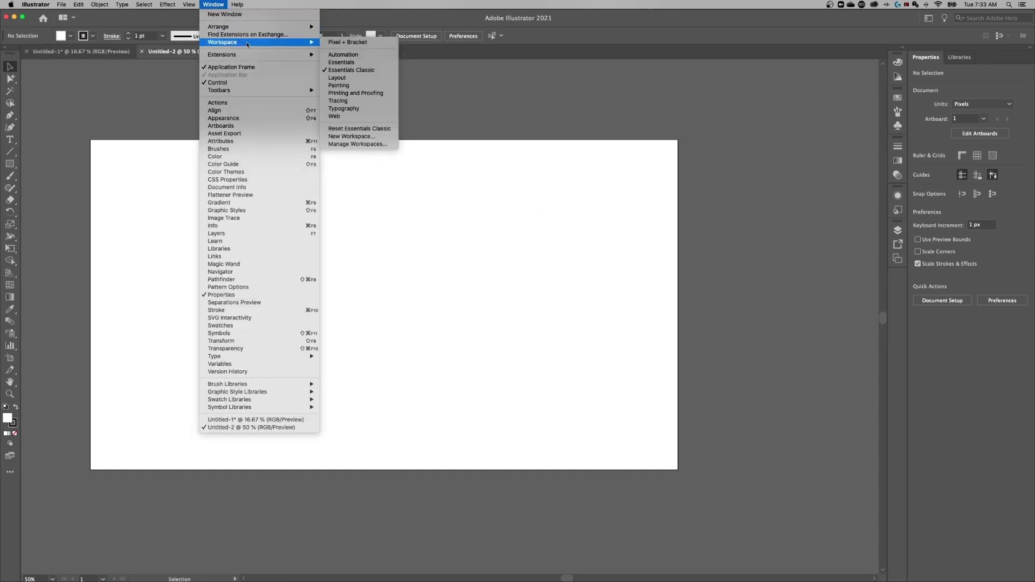
pyautogui.click(361, 109)
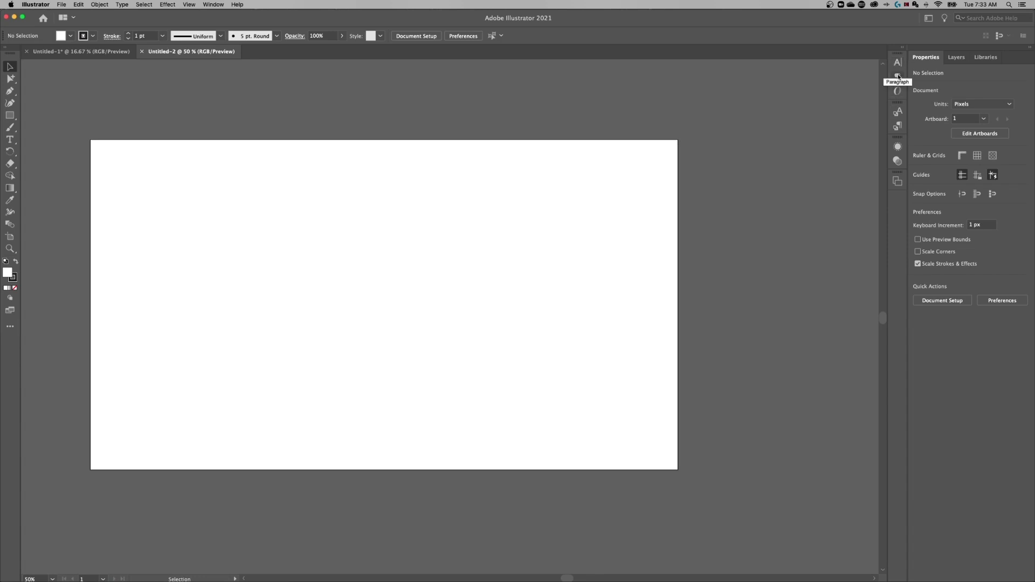
pyautogui.click(211, 4)
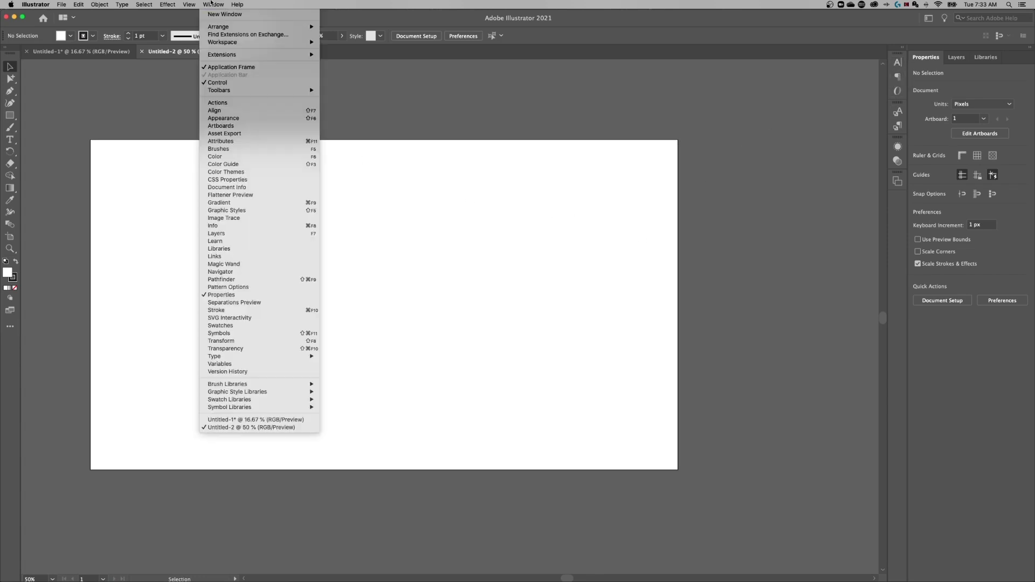
pyautogui.moveTo(221, 42)
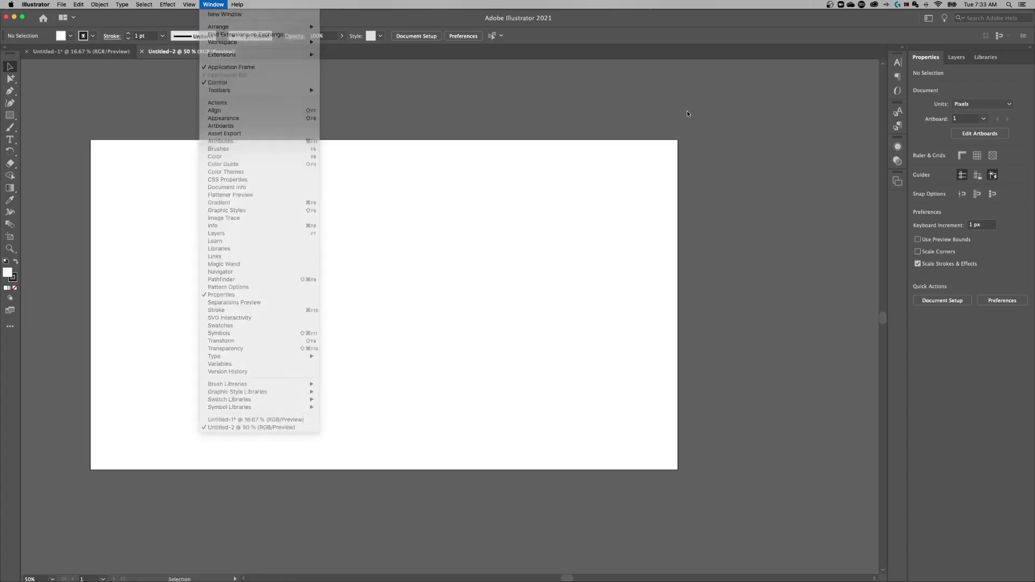
pyautogui.click(687, 111)
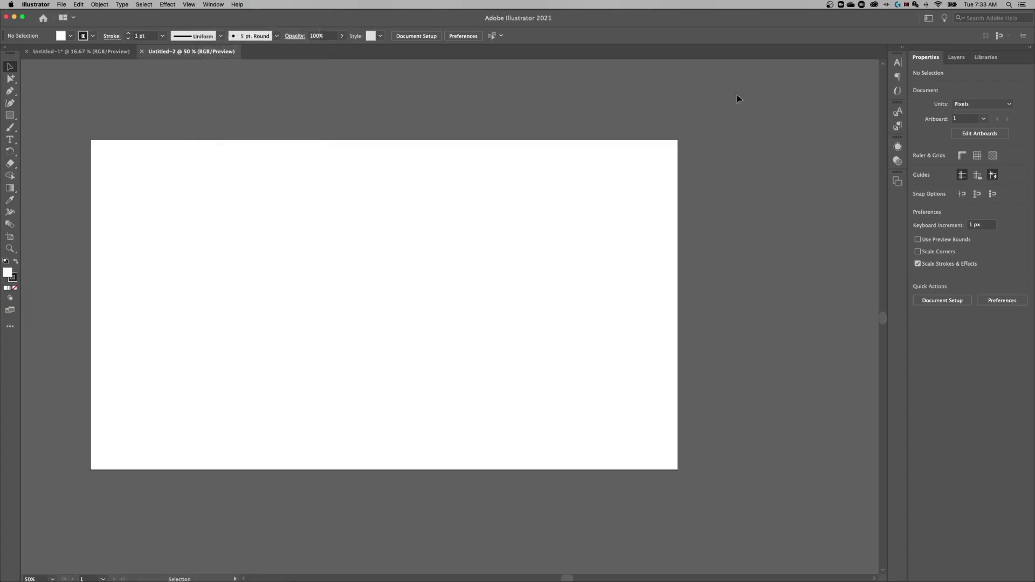
pyautogui.click(897, 63)
pyautogui.click(897, 64)
# Show the Gradient and Stroke panels and dock them in a new column beside Properties, with Stroke below Gradient.
pyautogui.click(212, 5)
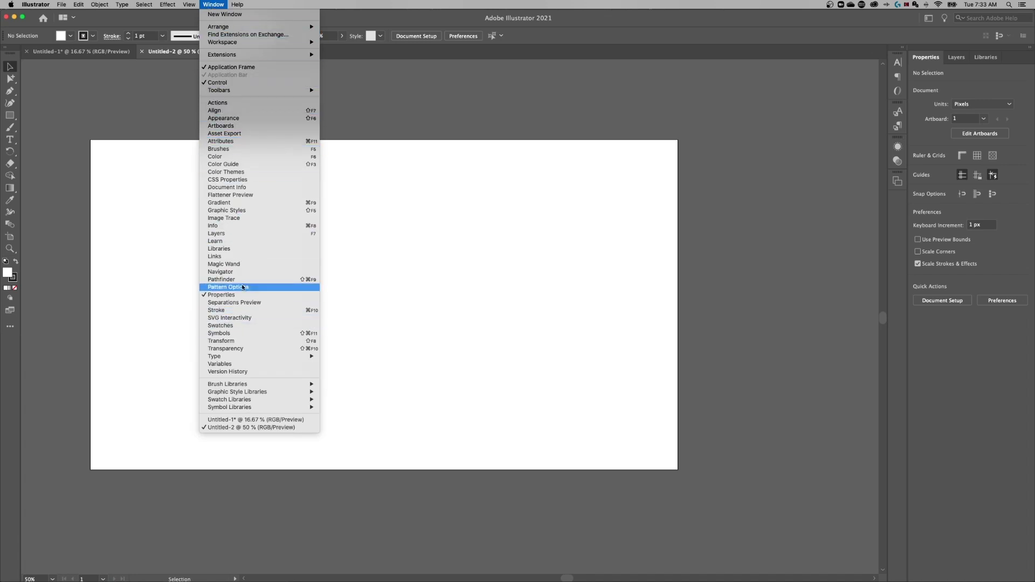
pyautogui.click(249, 205)
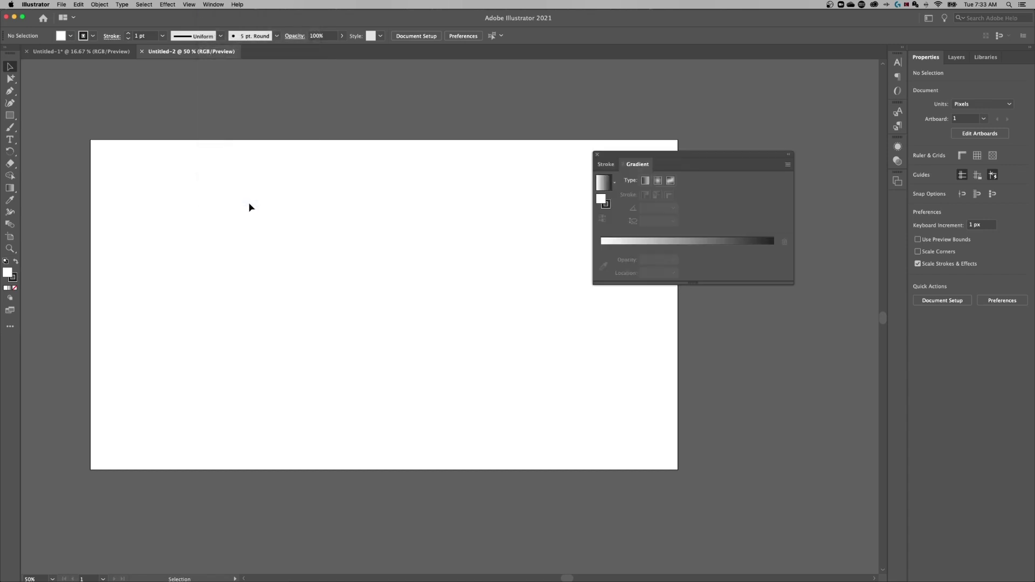
pyautogui.moveTo(623, 157)
pyautogui.mouseDown()
pyautogui.moveTo(544, 138)
pyautogui.moveTo(562, 168)
pyautogui.moveTo(910, 65)
pyautogui.mouseUp()
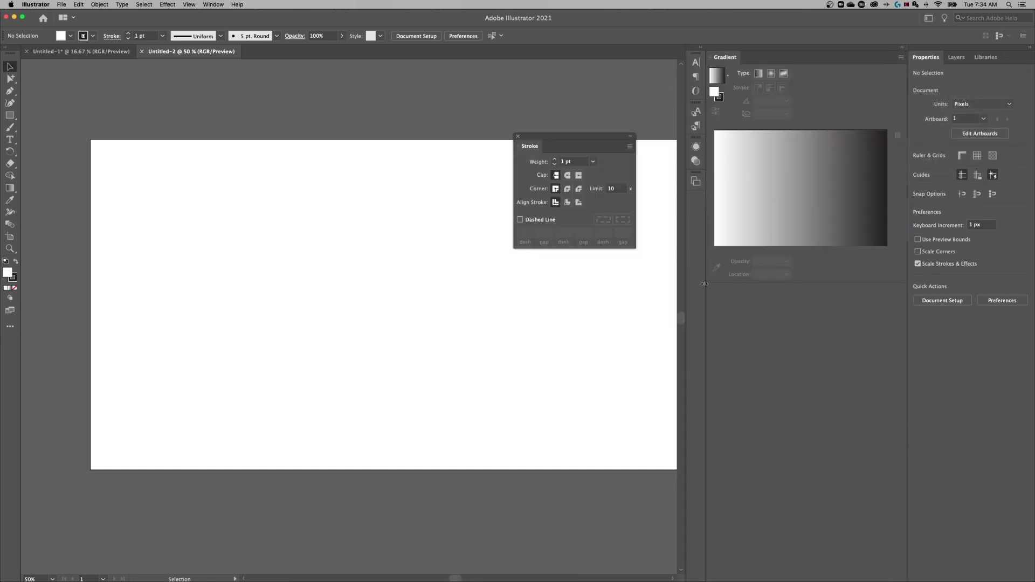
pyautogui.moveTo(528, 145)
pyautogui.mouseDown()
pyautogui.moveTo(588, 204)
pyautogui.moveTo(753, 291)
pyautogui.moveTo(696, 294)
pyautogui.moveTo(739, 289)
pyautogui.mouseUp()
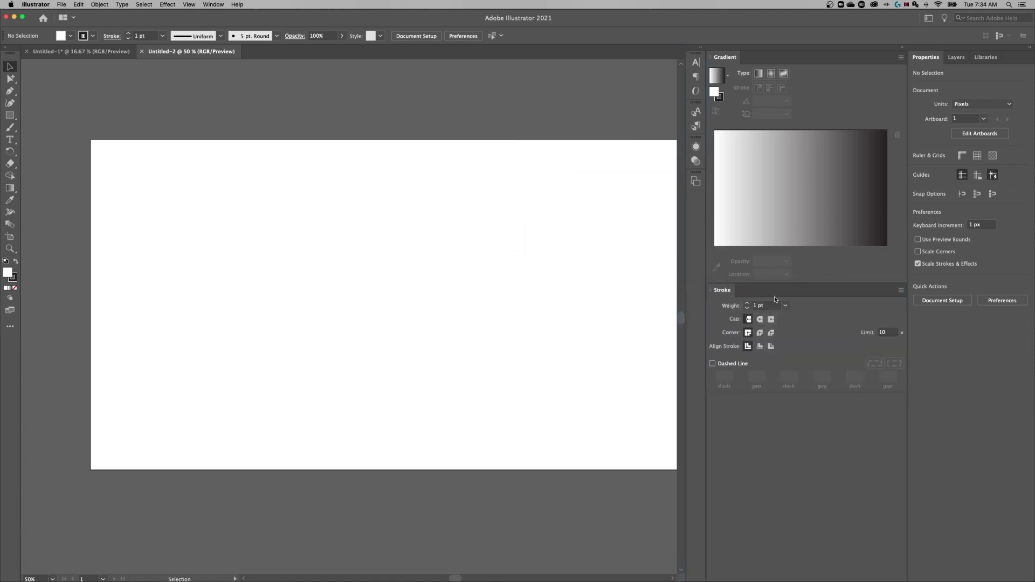
# Collapse the docked Gradient and Stroke column to icons and expand it again after showing the Gradient panel.
pyautogui.click(904, 48)
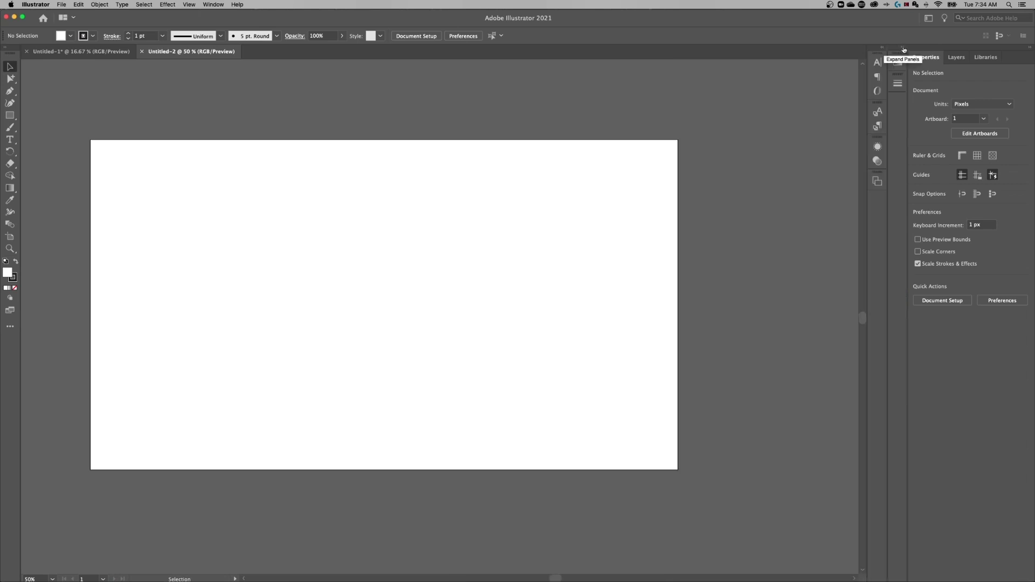
pyautogui.click(898, 63)
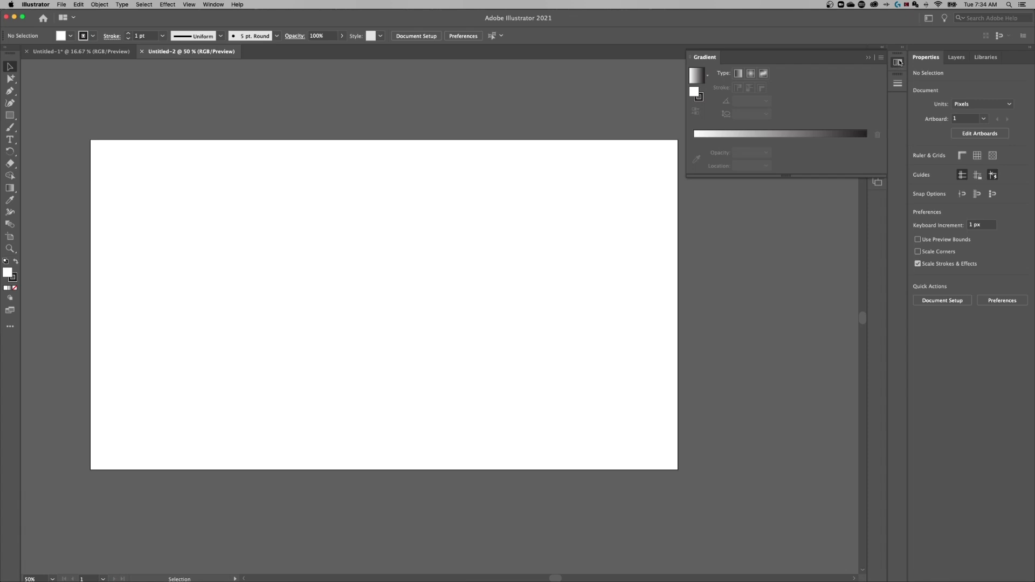
pyautogui.click(903, 49)
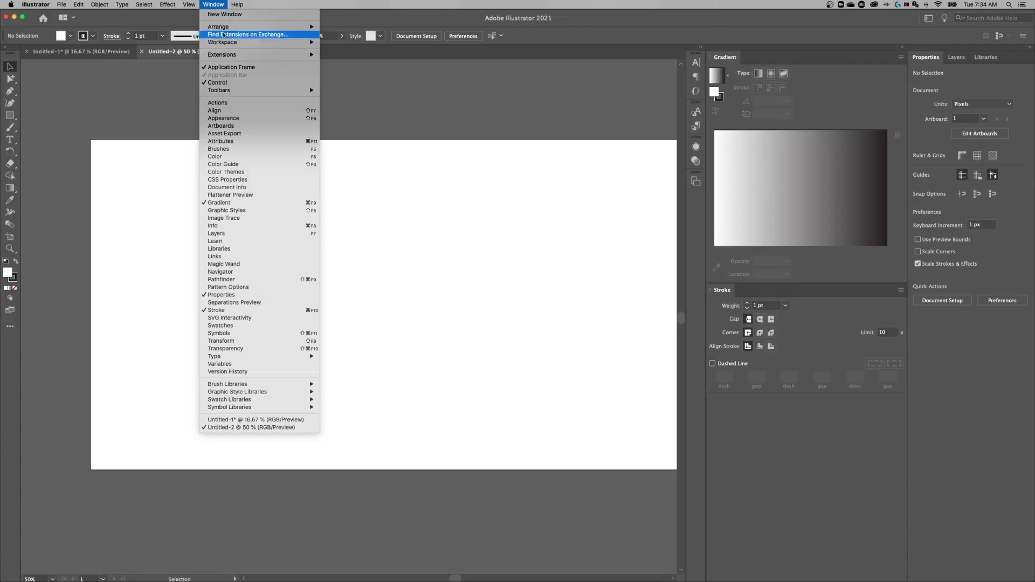
# Save the current panel layout as a new workspace named "tutorial workspace".
pyautogui.moveTo(237, 42)
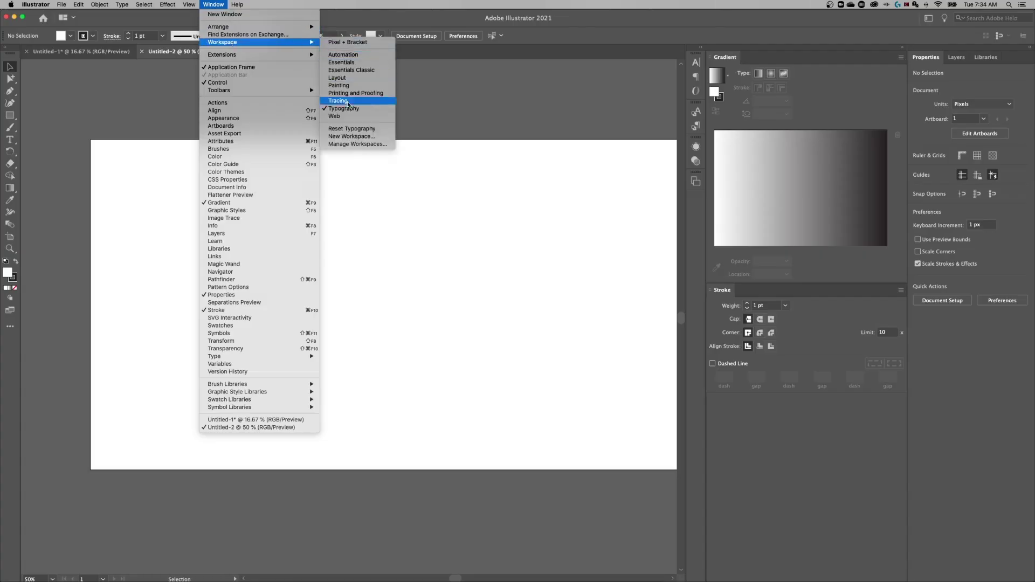
pyautogui.click(354, 137)
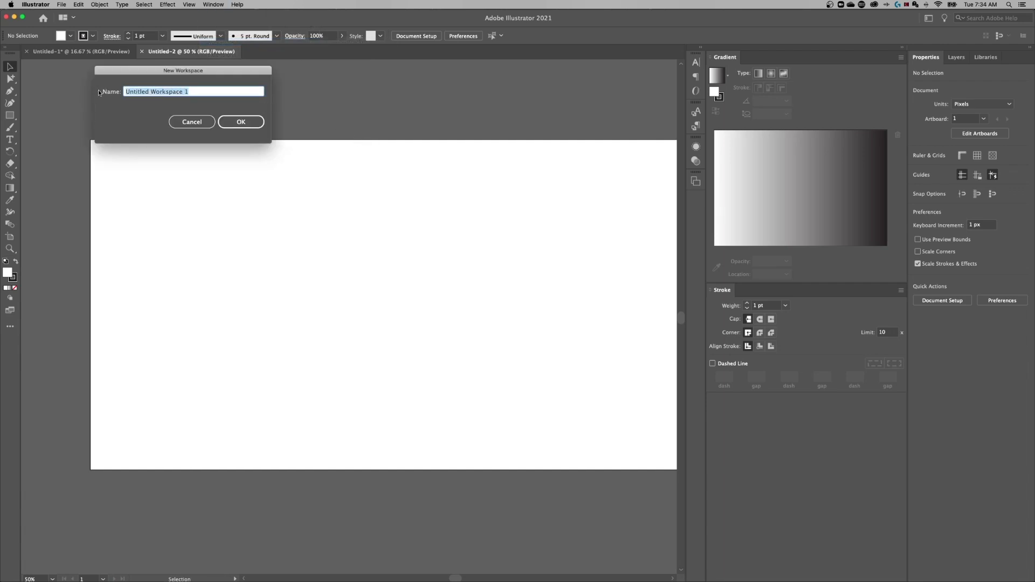
pyautogui.write('tr')
pyautogui.press('Return')
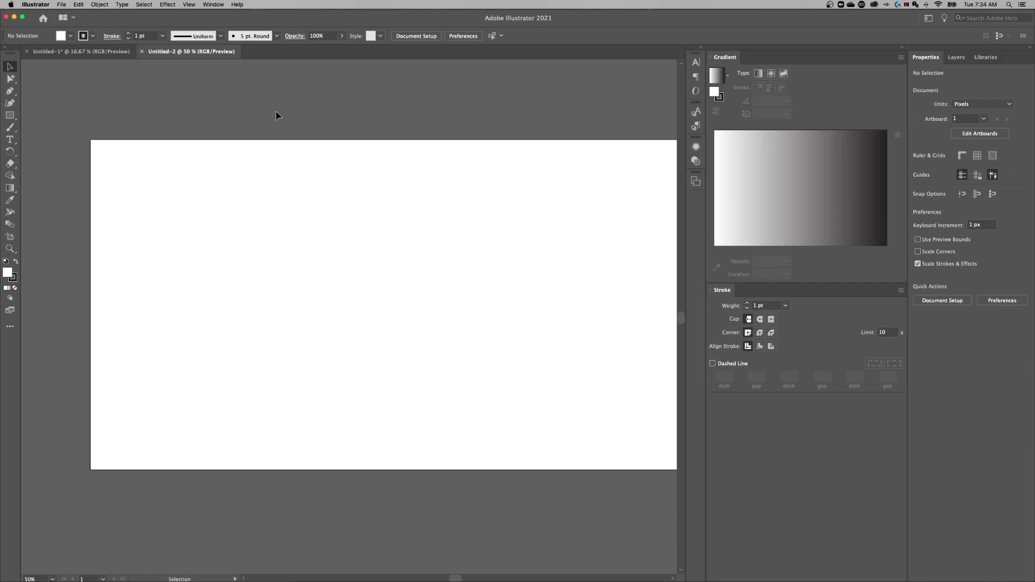
# Switch to the custom Pixel + Bracket workspace.
pyautogui.click(213, 4)
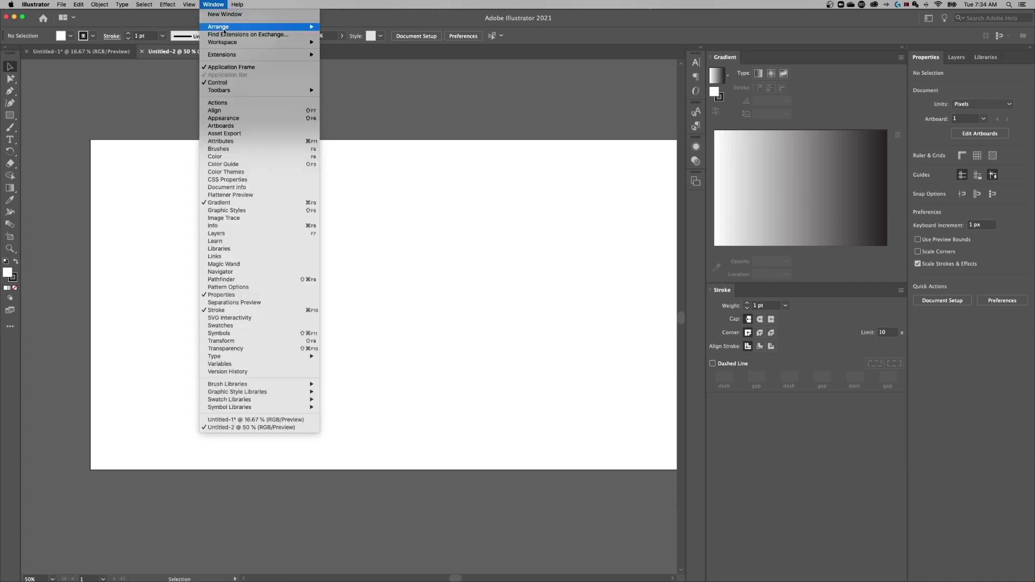
pyautogui.moveTo(234, 42)
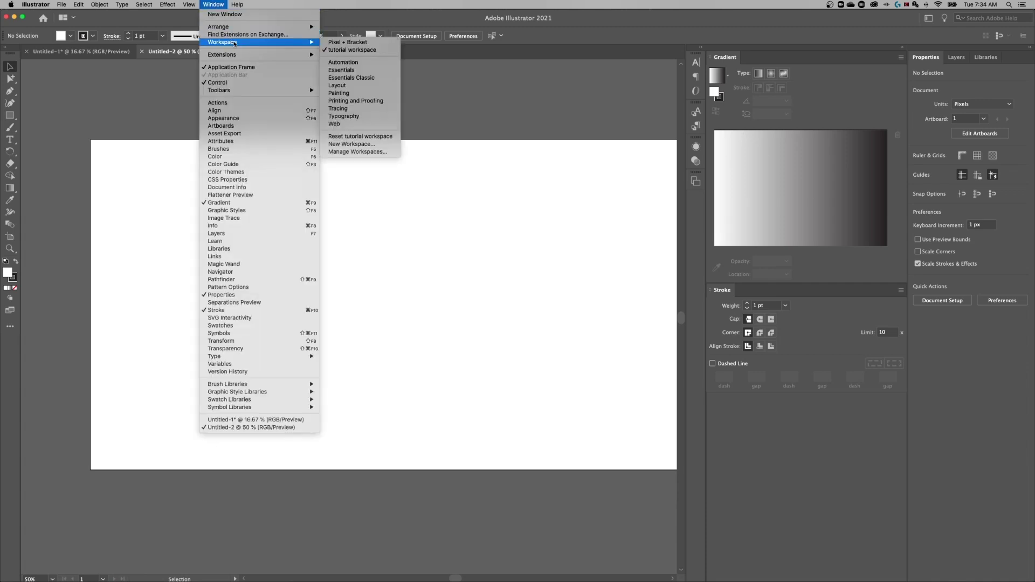
pyautogui.click(359, 43)
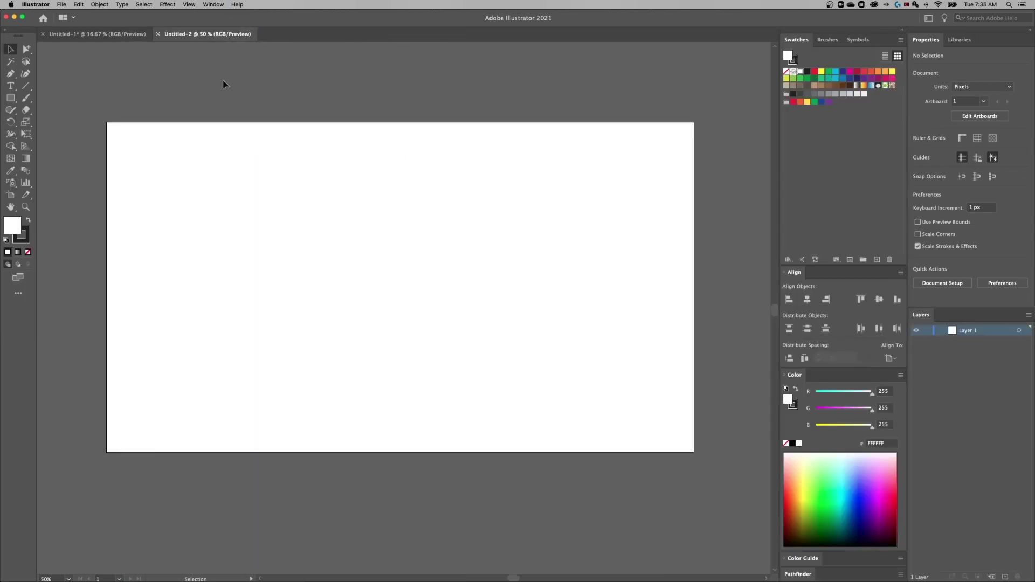
# Undock the toolbar so it floats beside the Swatches panel, and reset the Pixel + Bracket workspace.
pyautogui.moveTo(18, 39); pyautogui.dragTo(739, 89)
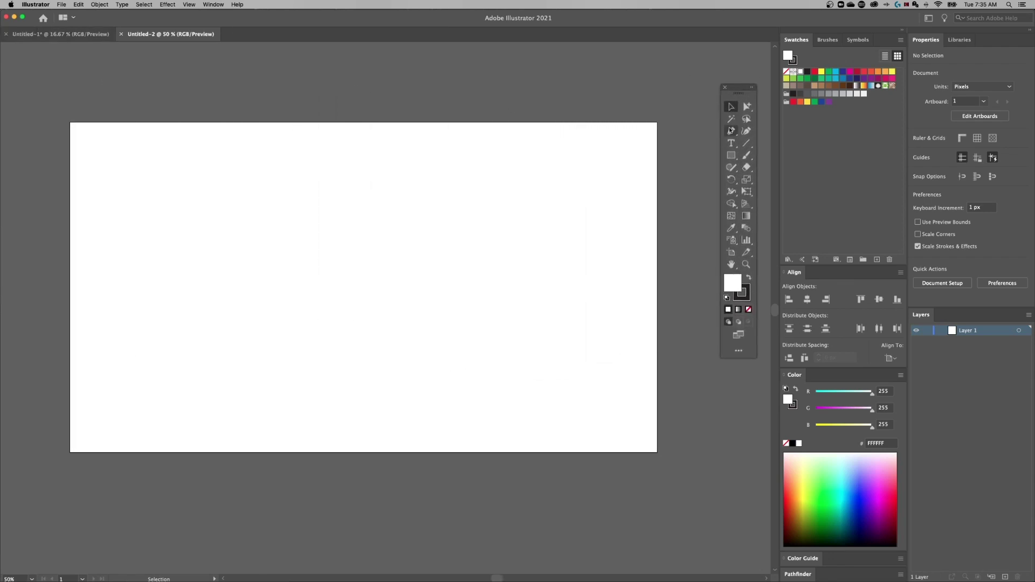
pyautogui.click(213, 5)
pyautogui.moveTo(229, 42)
pyautogui.click(357, 136)
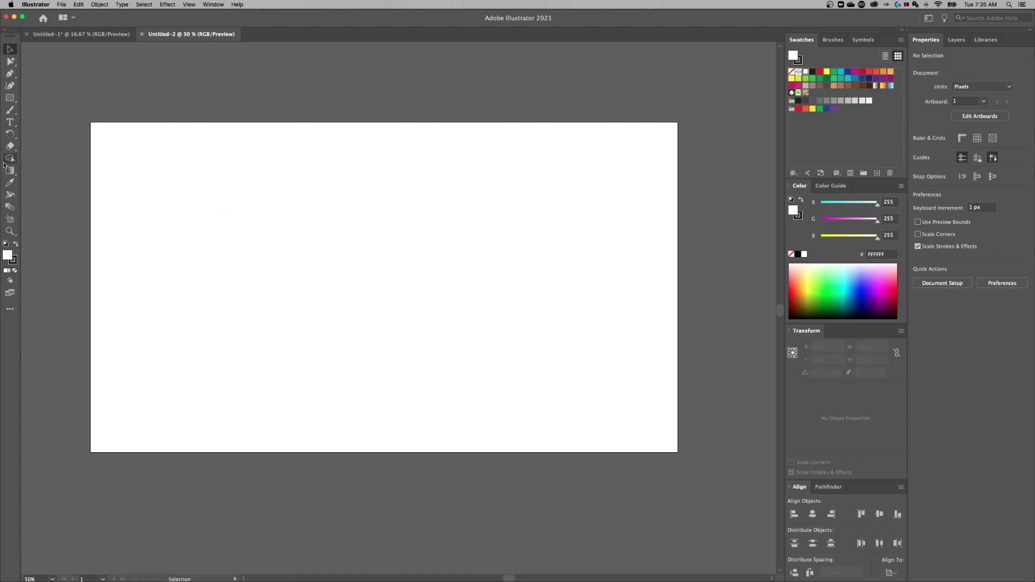
# Draw a rectangle about 371 by 313 px in the upper-left part of the artboard and keep it selected.
pyautogui.click(9, 100)
pyautogui.moveTo(206, 199); pyautogui.dragTo(320, 294)
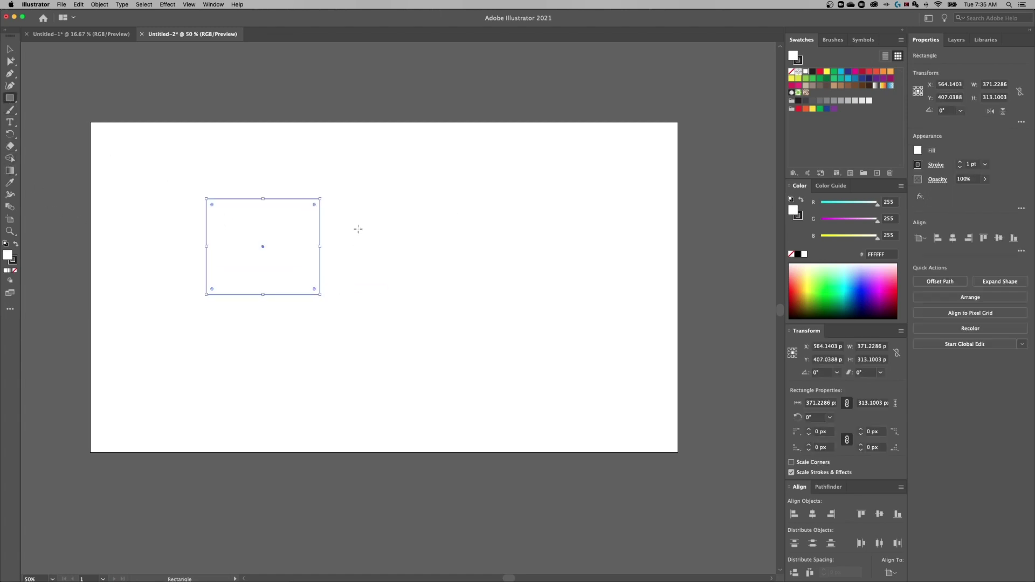
pyautogui.press('v')
pyautogui.moveTo(415, 153); pyautogui.dragTo(215, 330)
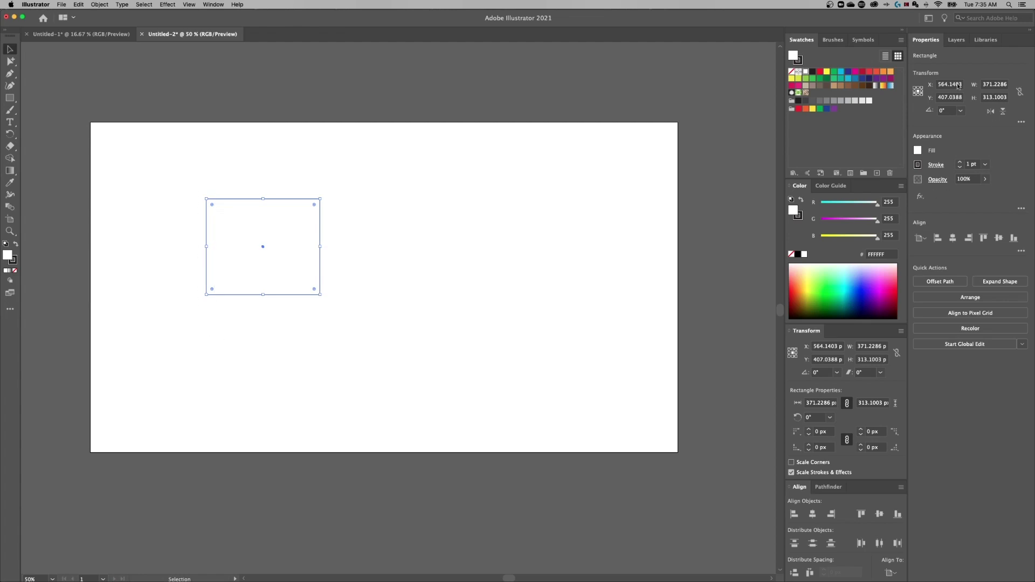
# Set the rectangle's stroke colour to the pinkish red D12254 in the Color Picker.
pyautogui.doubleClick(12, 263)
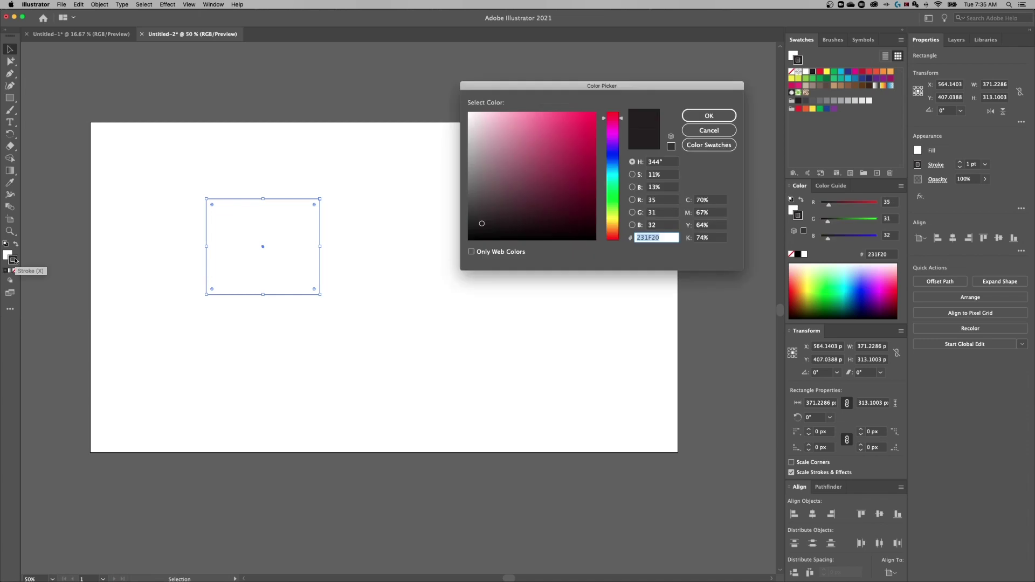
pyautogui.click(577, 134)
pyautogui.press('Return')
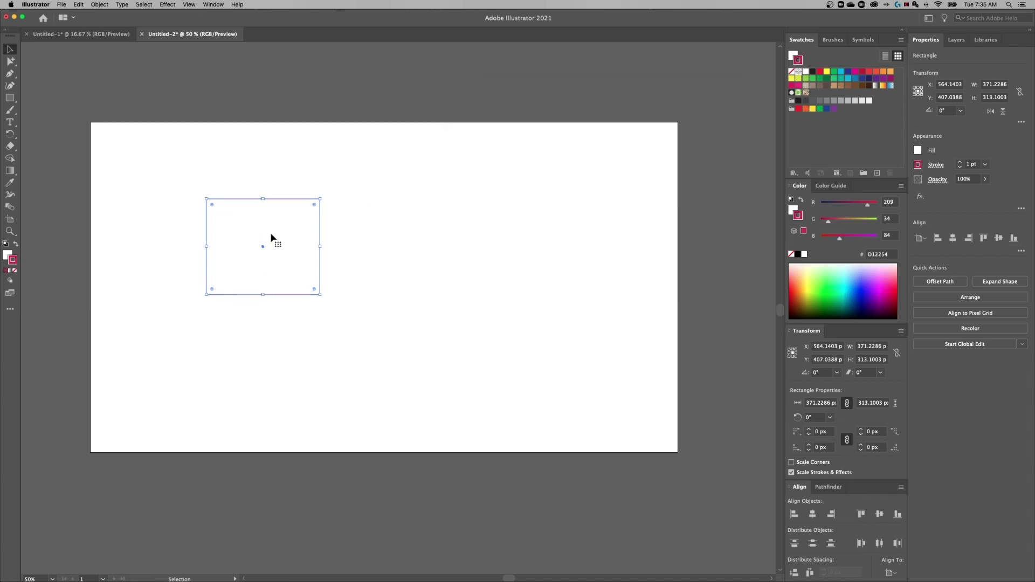
pyautogui.doubleClick(12, 261)
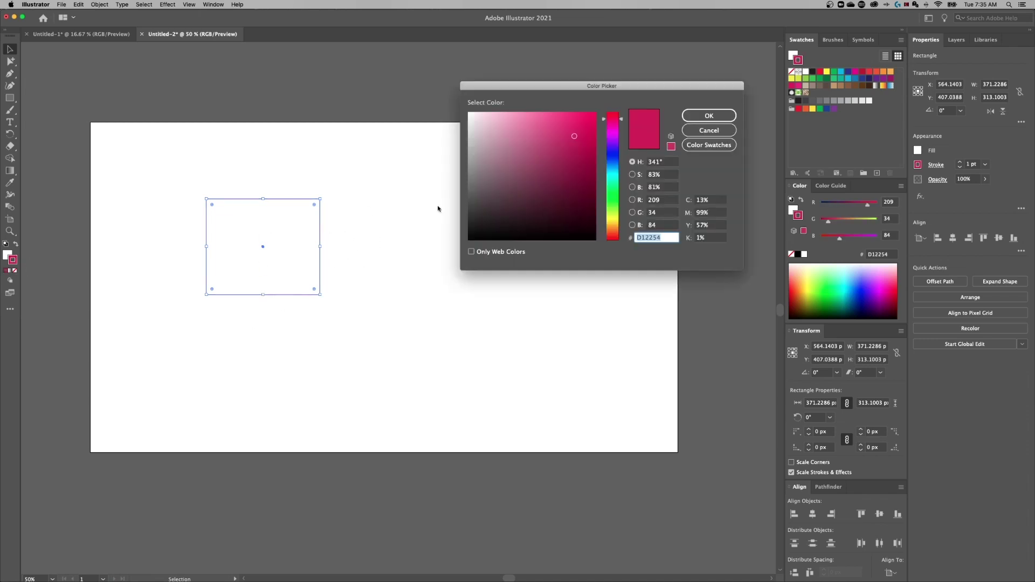
pyautogui.moveTo(560, 163)
pyautogui.mouseDown()
pyautogui.moveTo(510, 194)
pyautogui.moveTo(565, 189)
pyautogui.moveTo(545, 150)
pyautogui.mouseUp()
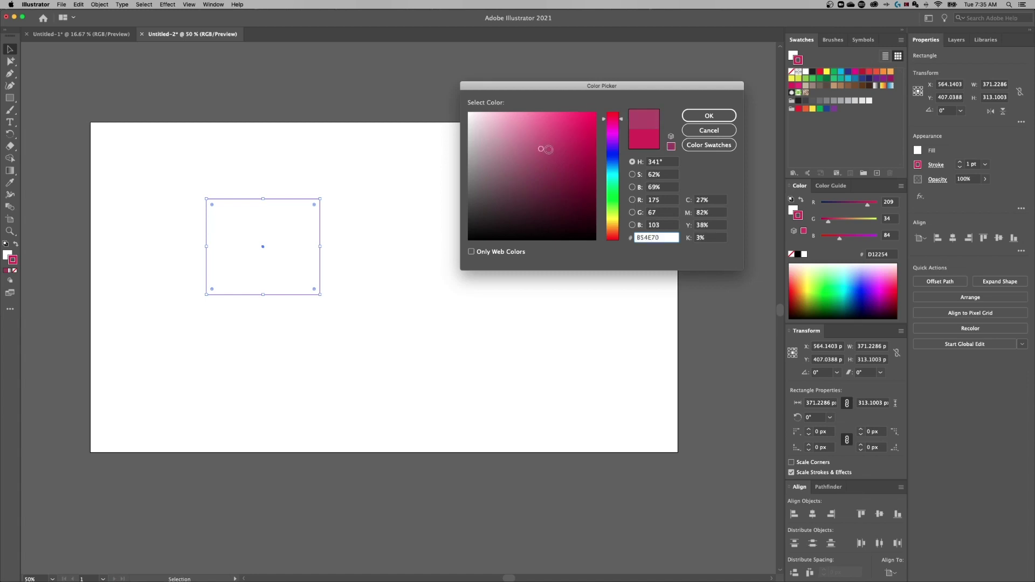
pyautogui.press('Escape')
pyautogui.click(918, 165)
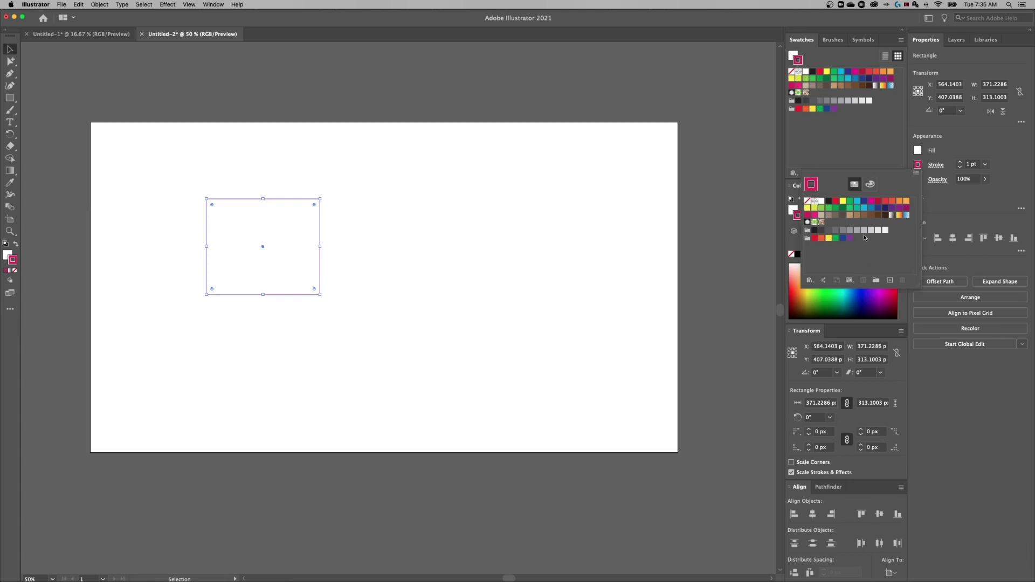
pyautogui.click(957, 139)
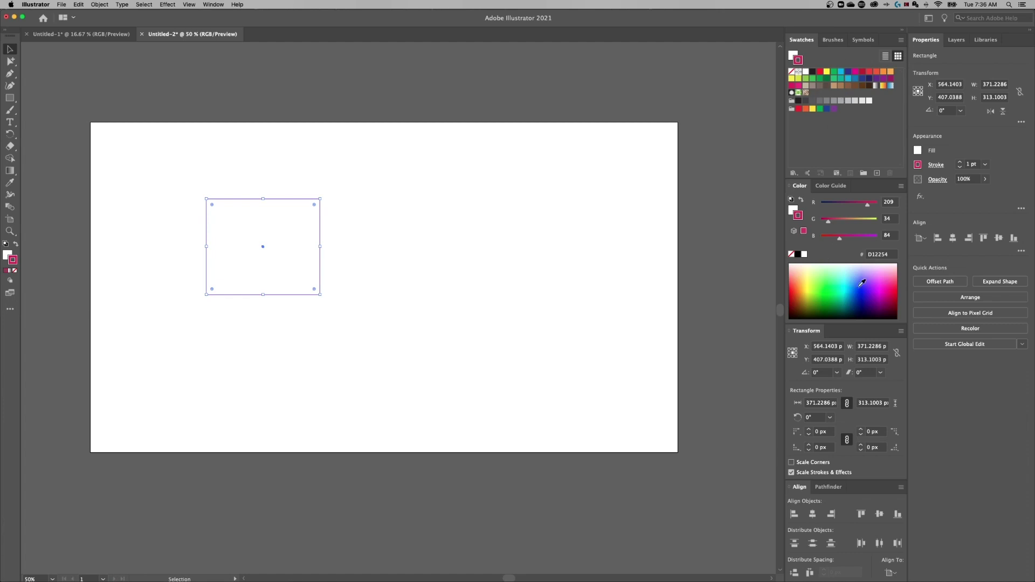
pyautogui.doubleClick(798, 216)
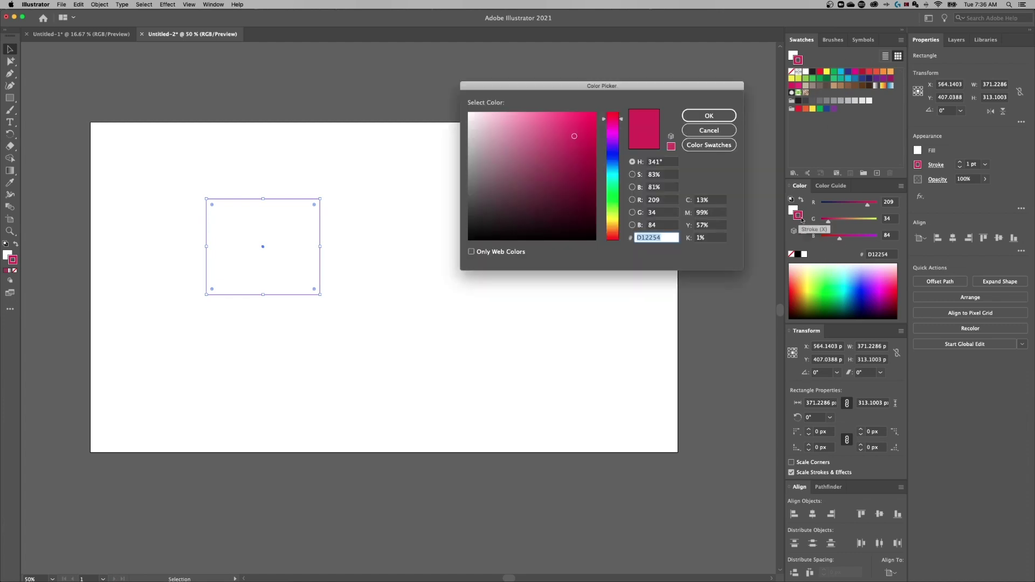
pyautogui.click(574, 132)
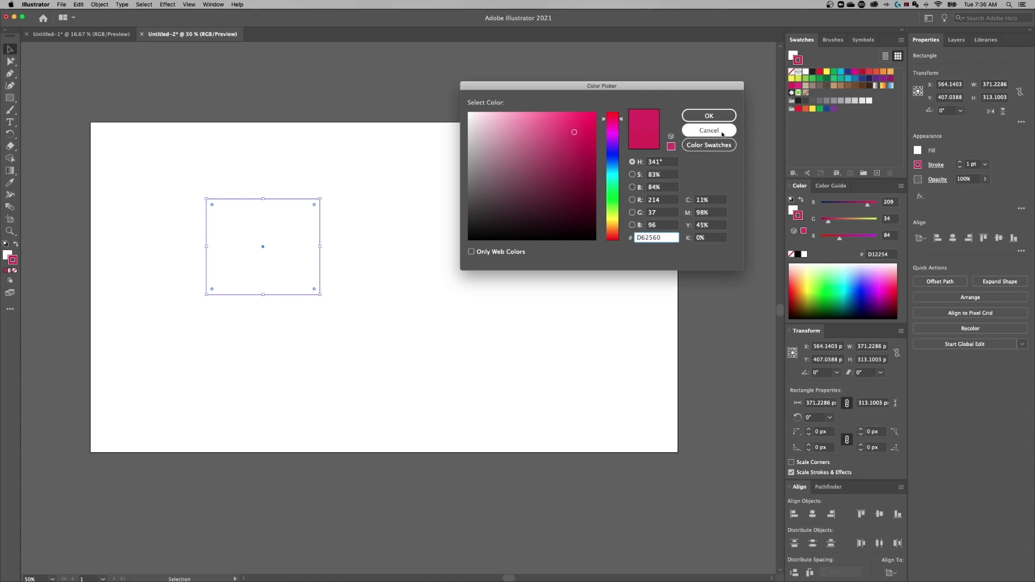
pyautogui.click(709, 130)
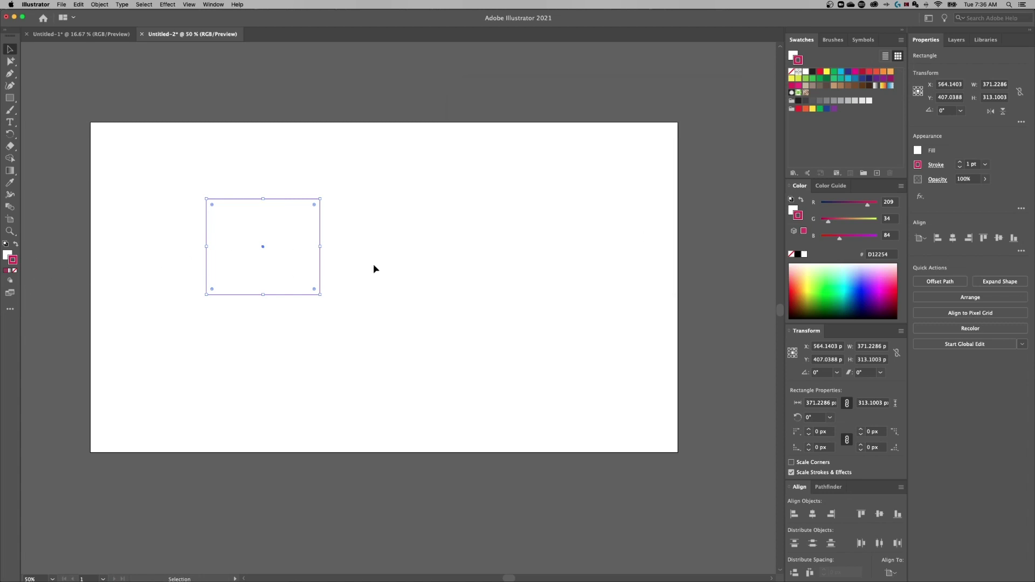